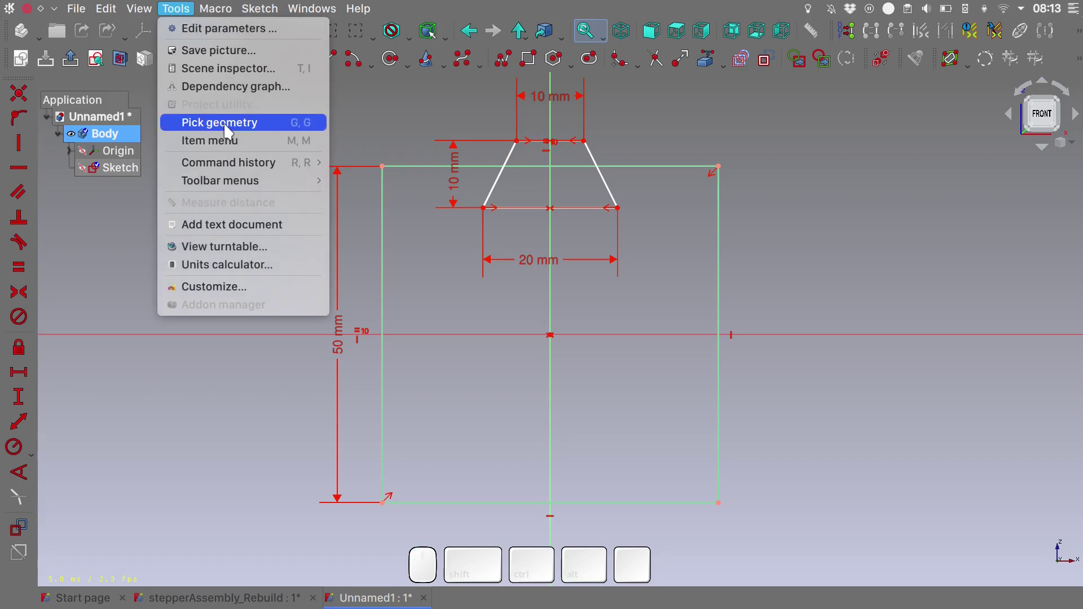
Constrain the trapezoid's upper-right corner onto the square's top edge with a point-on-object constraint.
left_click(472, 126)
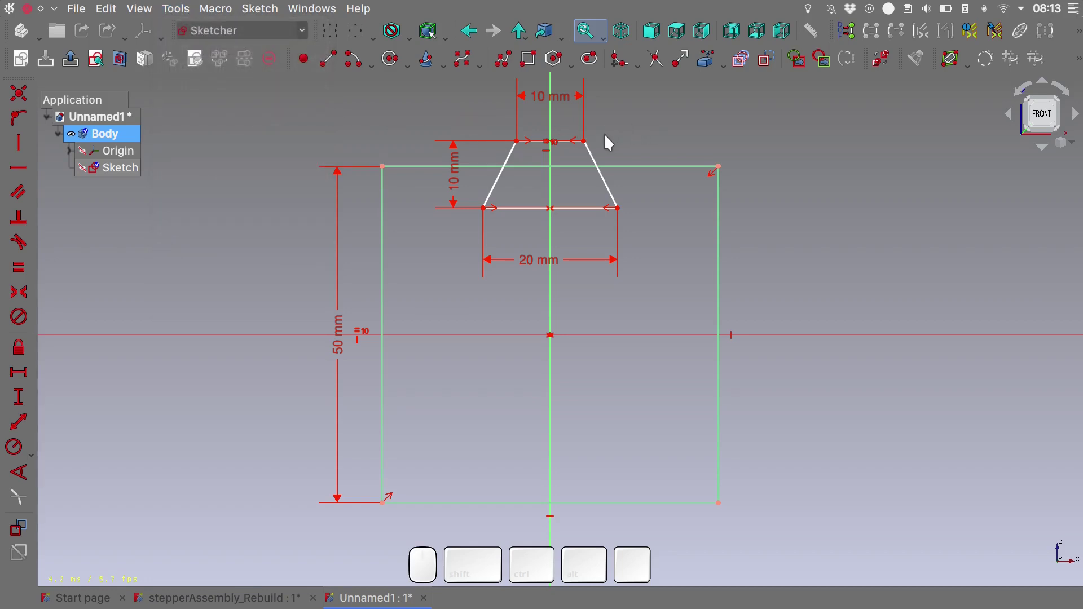
left_click(583, 141)
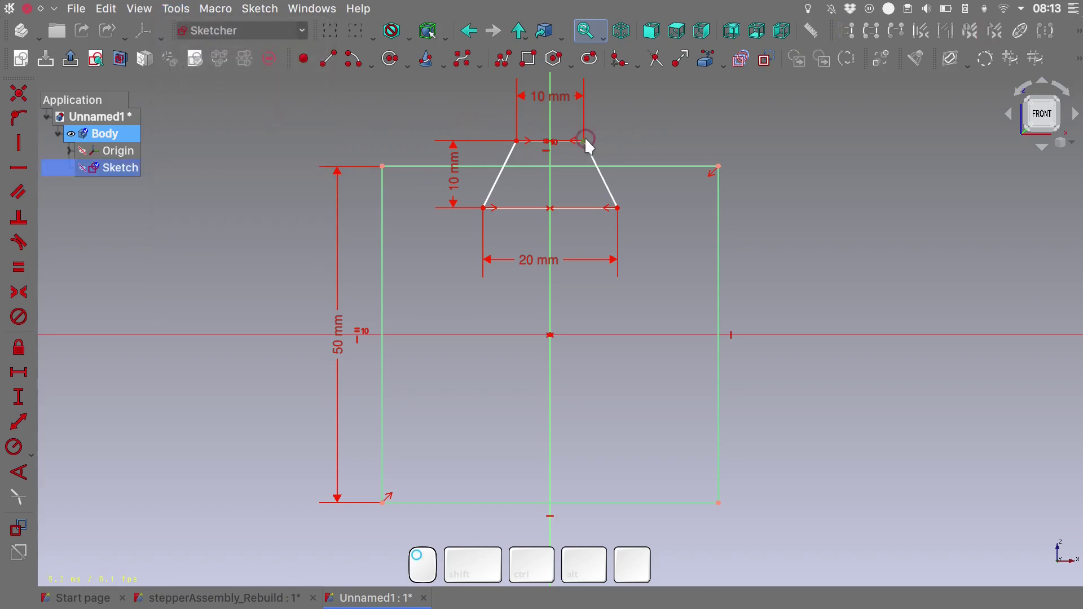
left_click(679, 166, "ctrl")
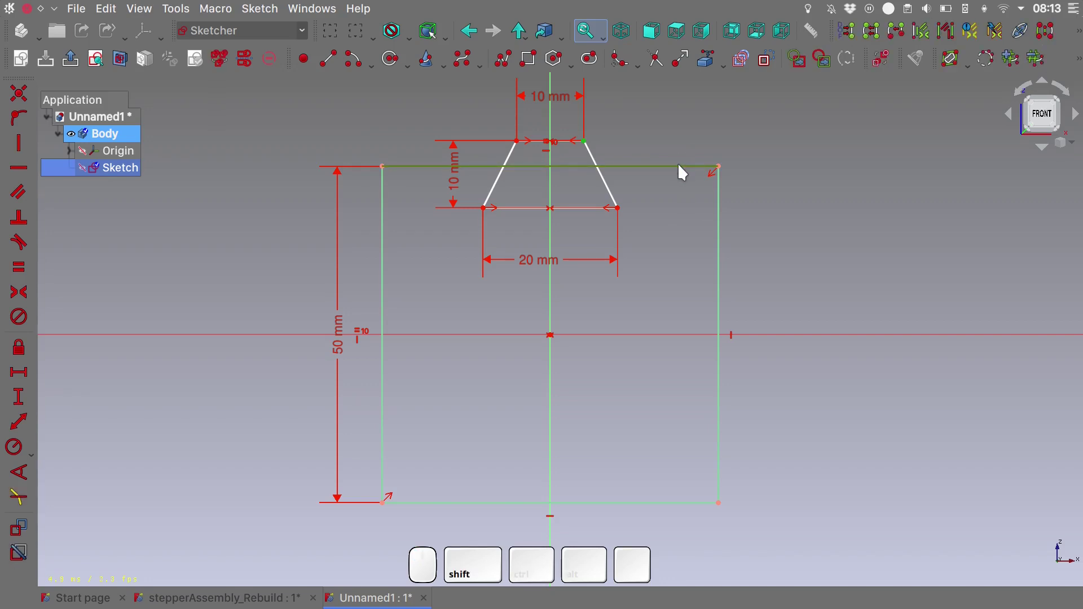
key("o")
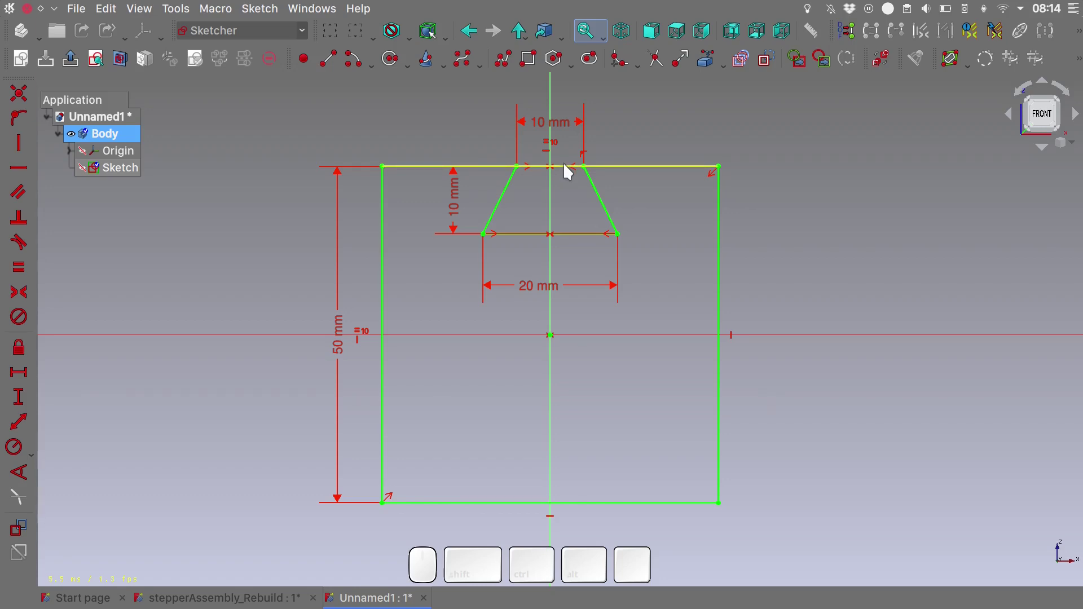
Pick the trapezoid's overlapped top edge, Sketch (Edge5), add its other three edges to the selection and export them from the sketch.
key("g")
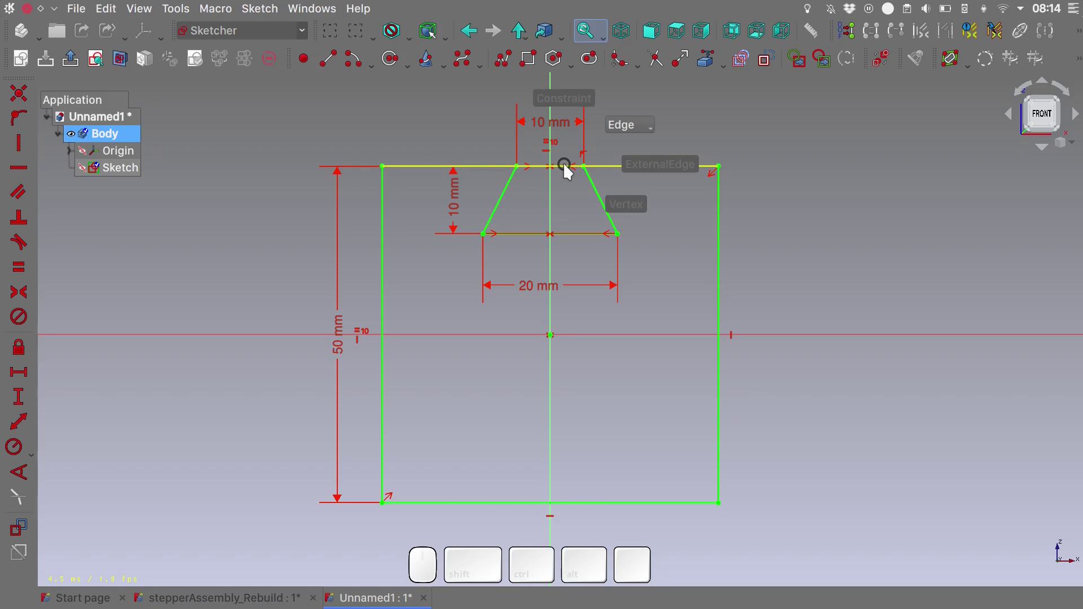
mouse_move(630, 129)
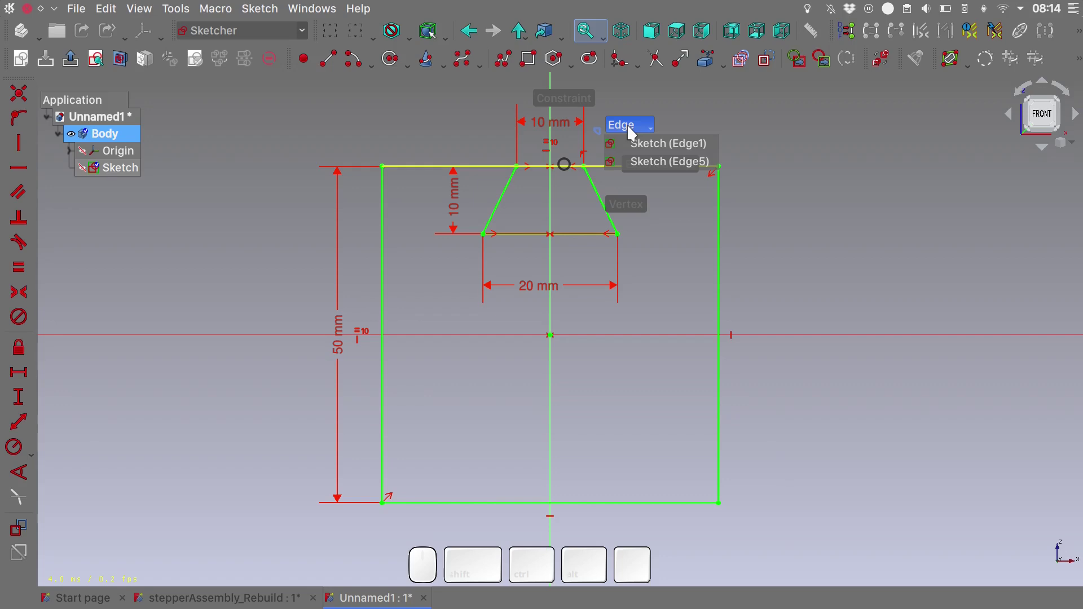
left_click(648, 162)
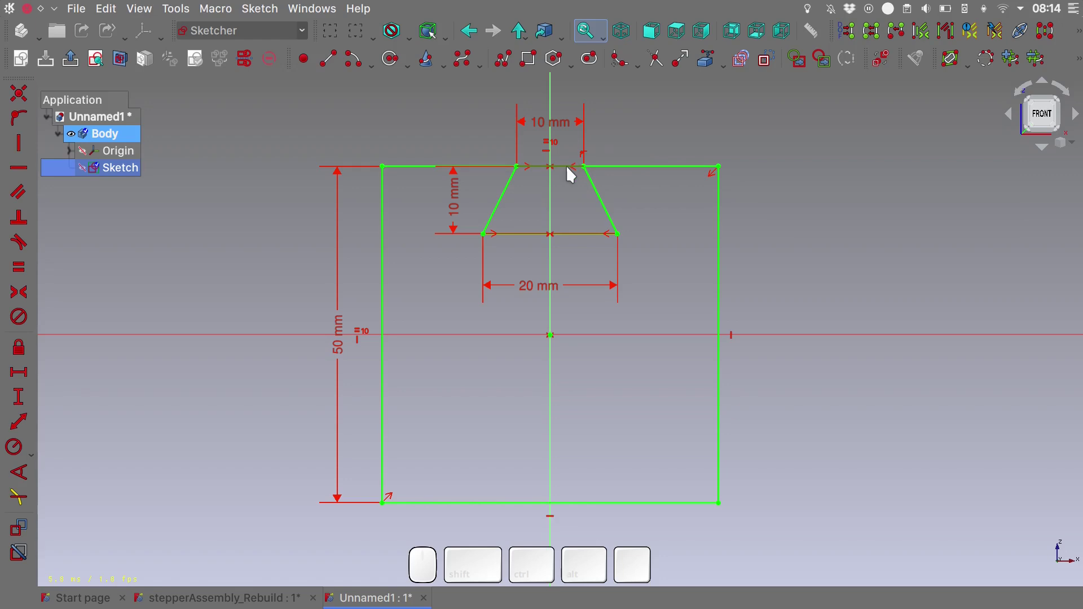
left_click(603, 194, "ctrl")
left_click(592, 234, "ctrl")
left_click(499, 200, "ctrl")
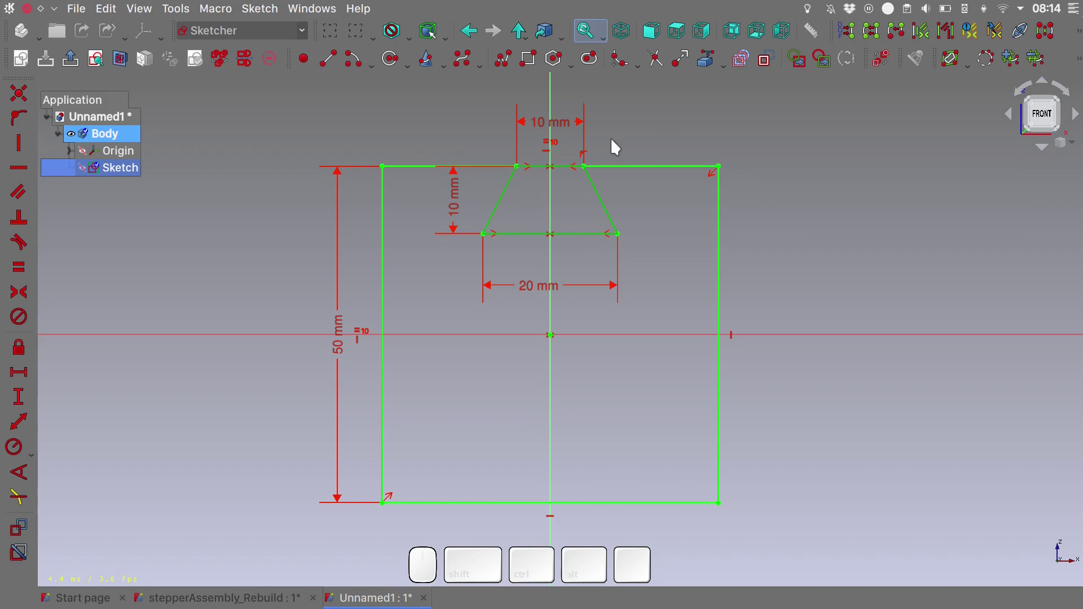
left_click(824, 63)
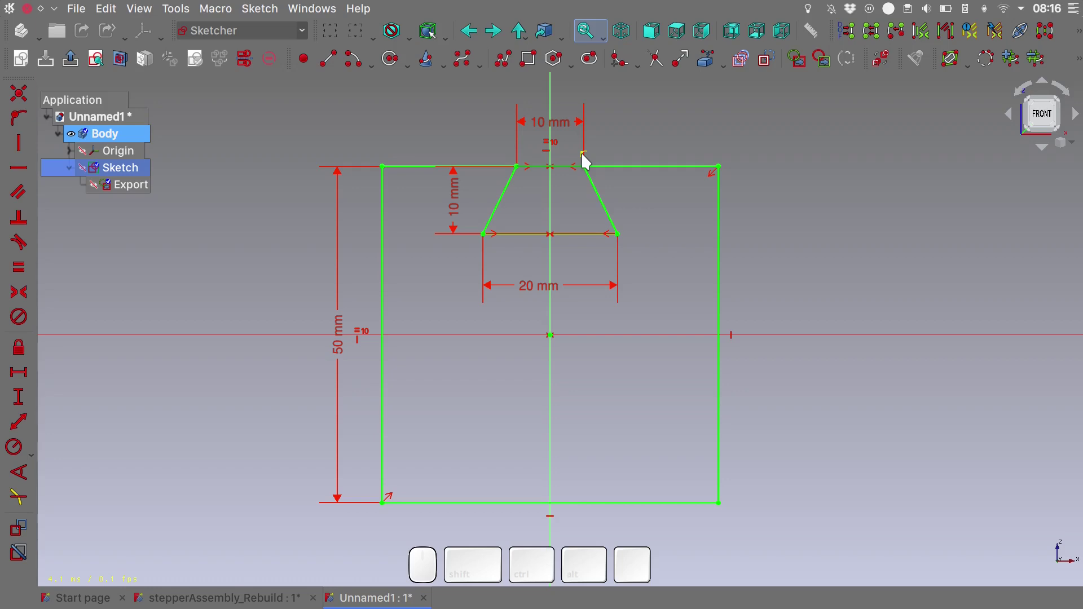
Use Pick geometry at the trapezoid's upper-right corner to select Sketch (Constraint21).
key("g")
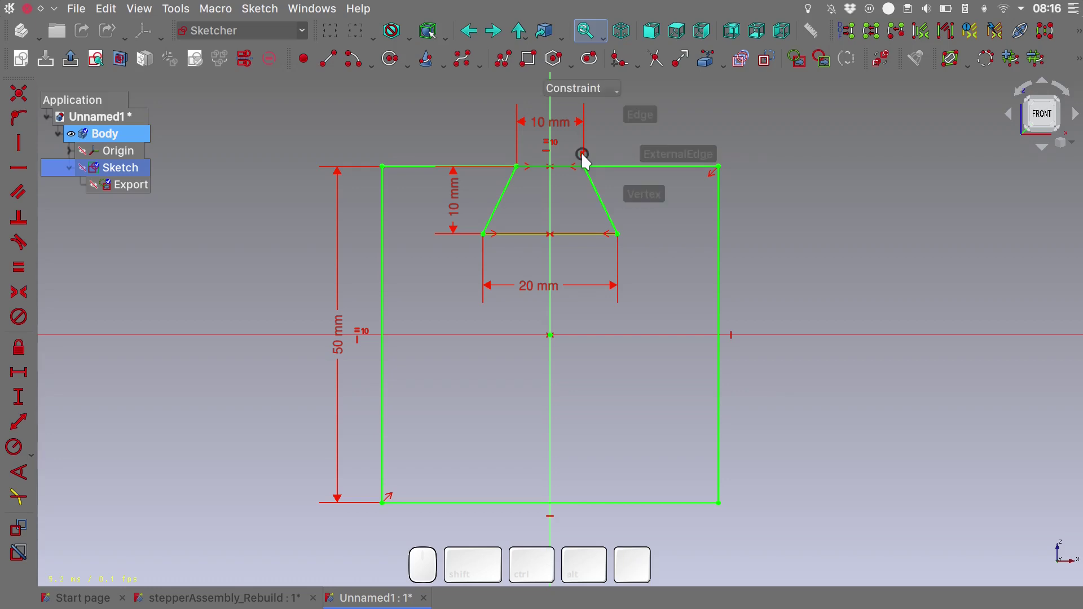
left_click(612, 91)
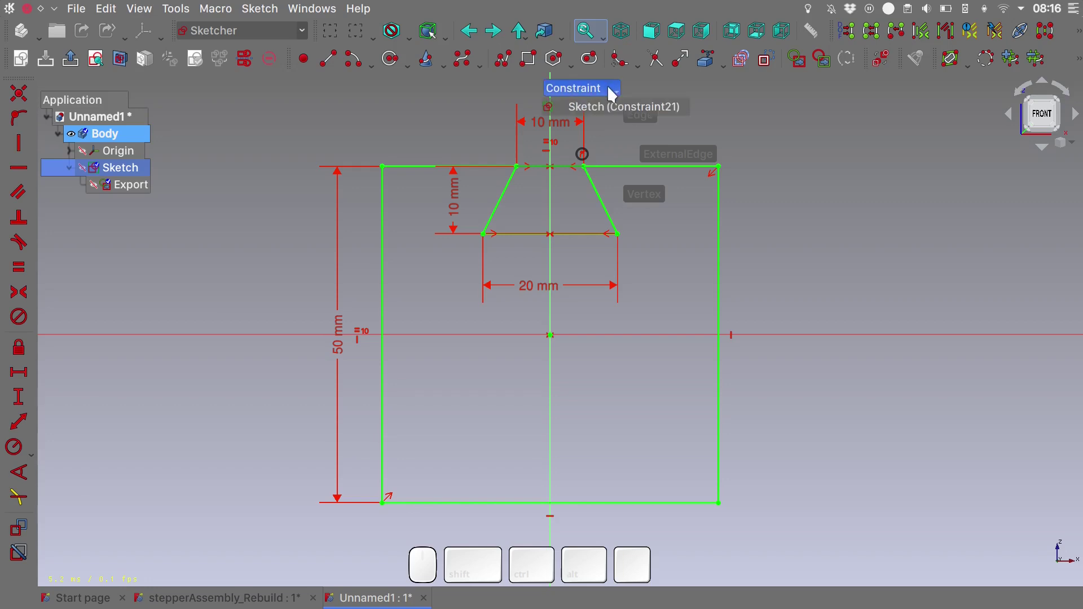
left_click(612, 93)
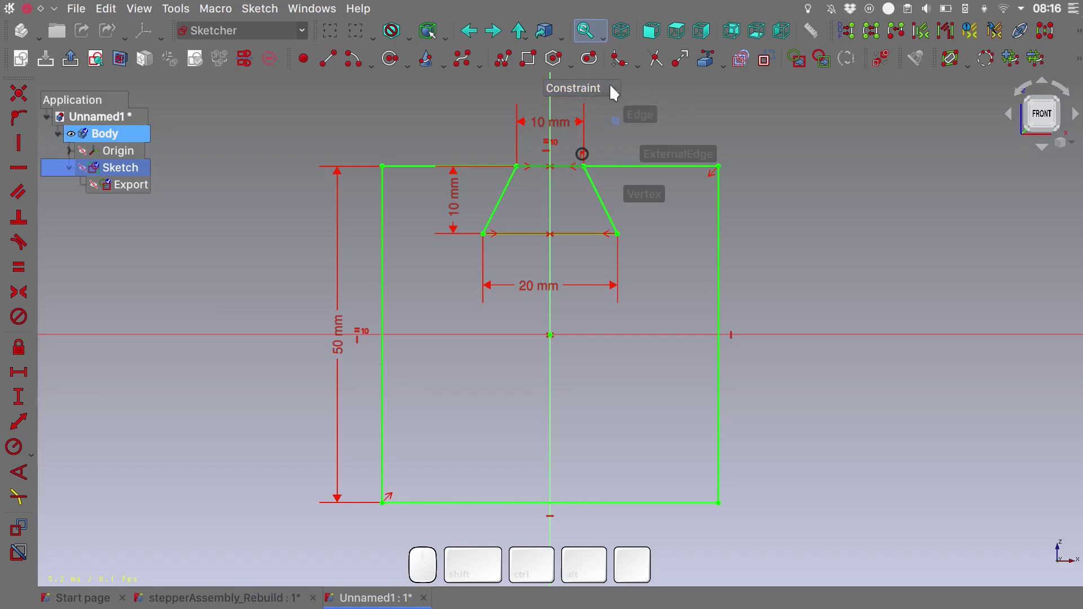
left_click(612, 89)
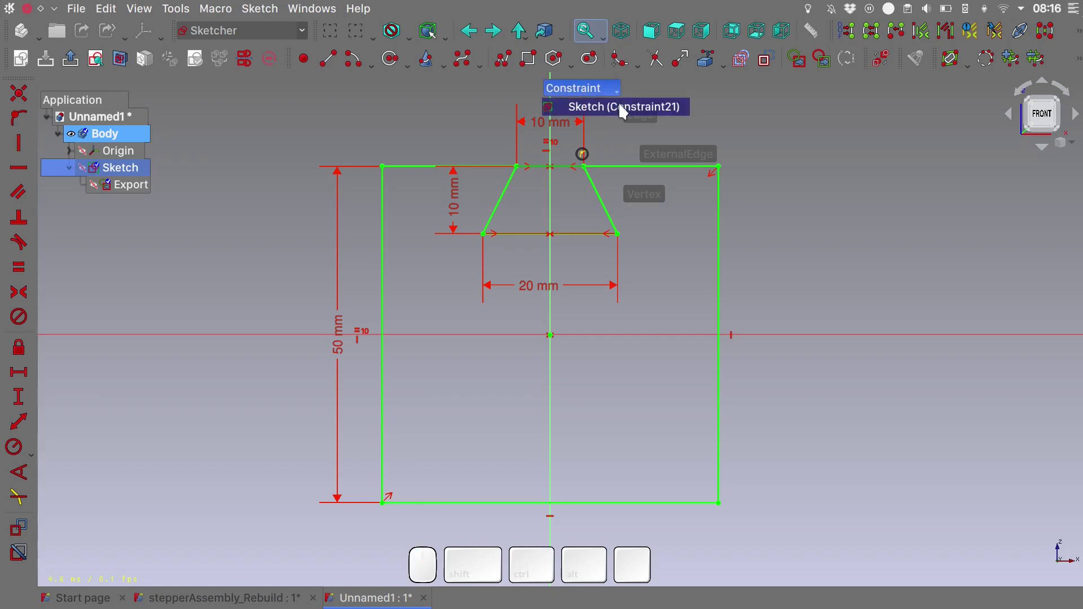
left_click(622, 108)
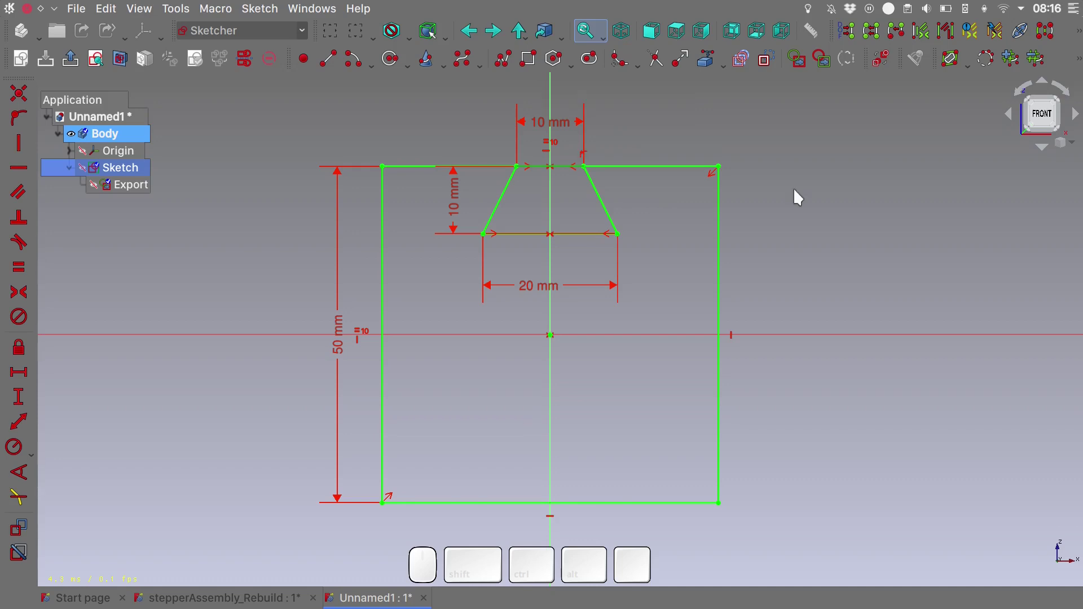
Close the sketch and return to the 3D model view.
mouse_move(1073, 149)
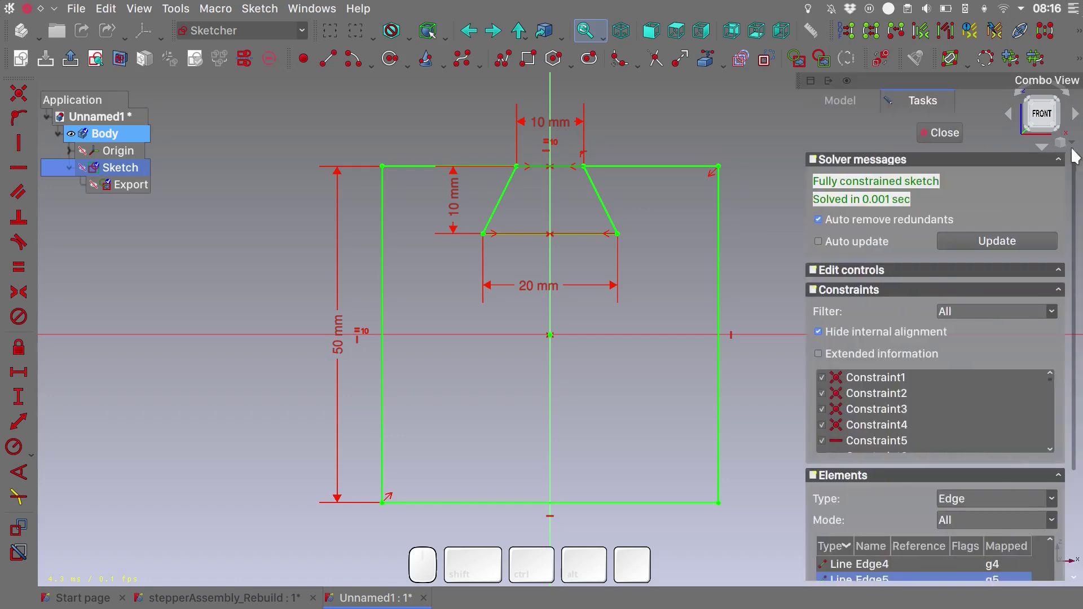
left_click(940, 141)
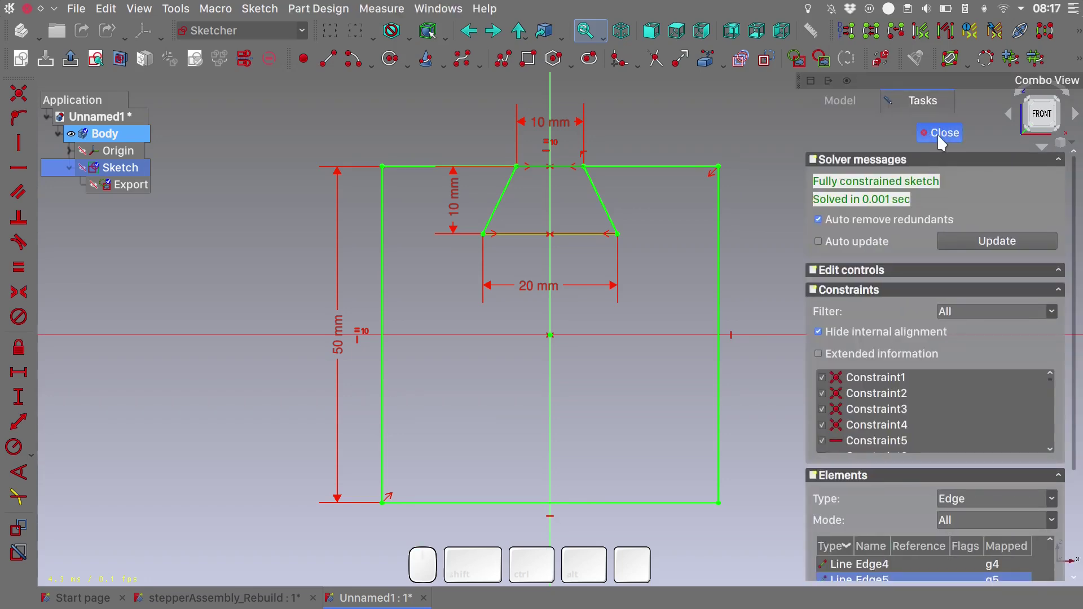
left_click(570, 197)
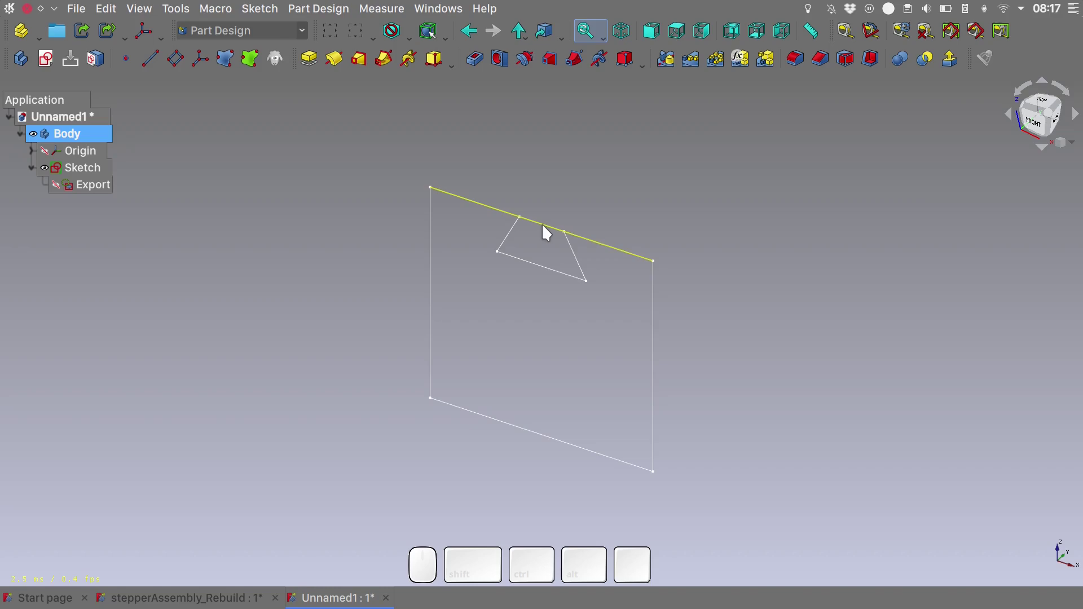
Pick the trapezoid's overlapped top edge, Sketch (Edge5), together with its other three edges, and pad the profile 10 mm.
key("g")
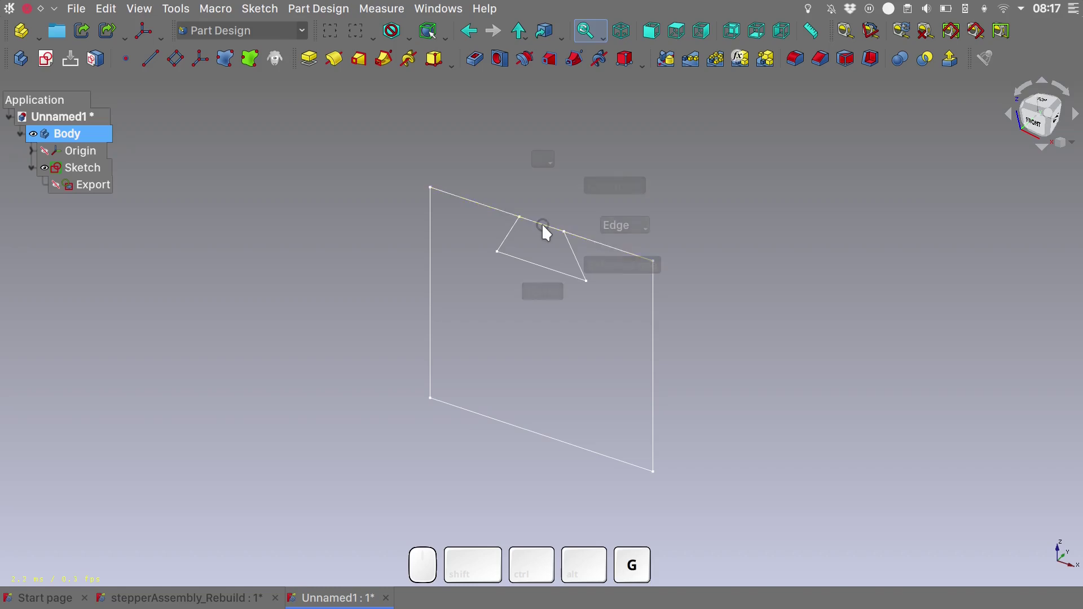
mouse_move(621, 228)
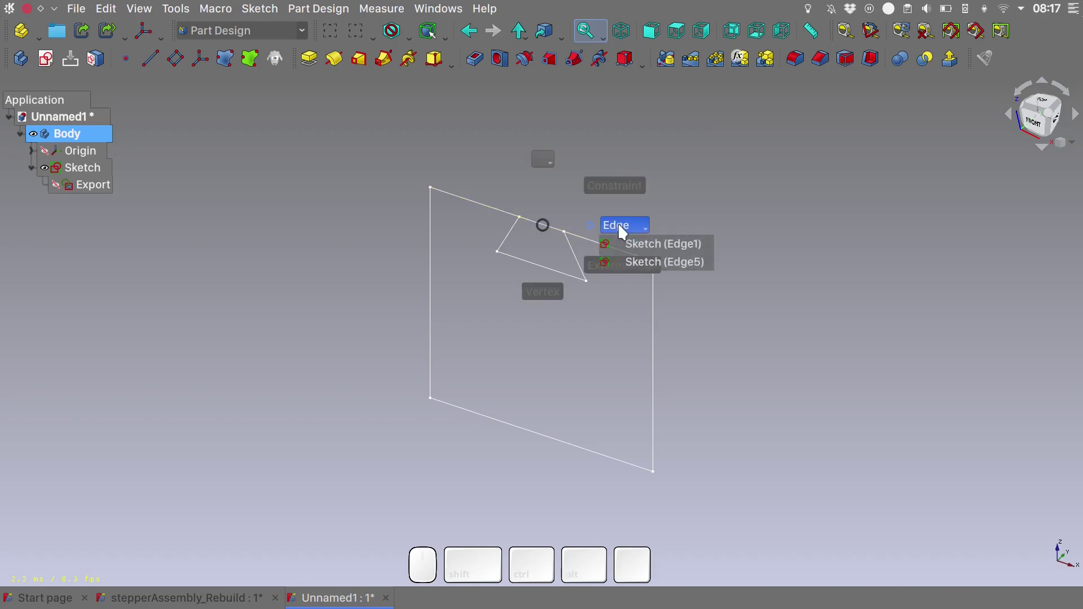
left_click(641, 268)
left_click(579, 265, "ctrl")
left_click(540, 266, "ctrl")
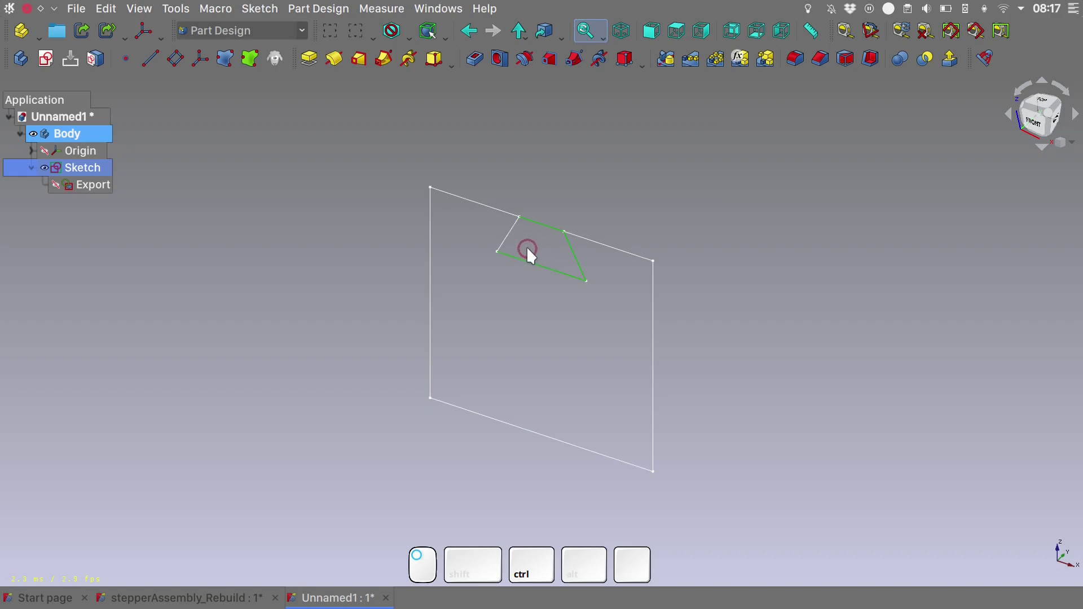
left_click(512, 231, "ctrl")
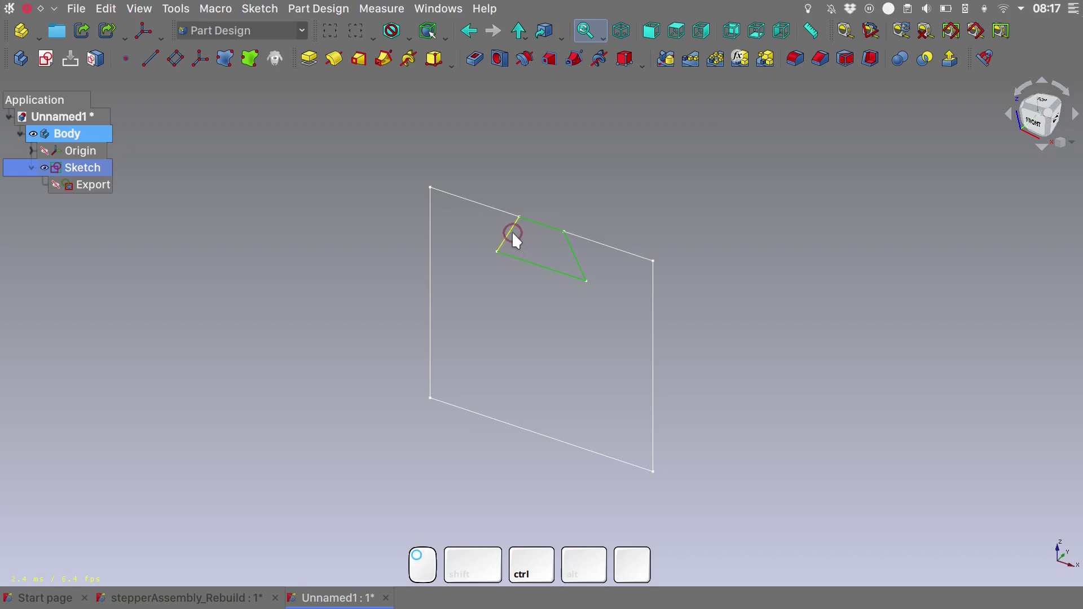
left_click(309, 59)
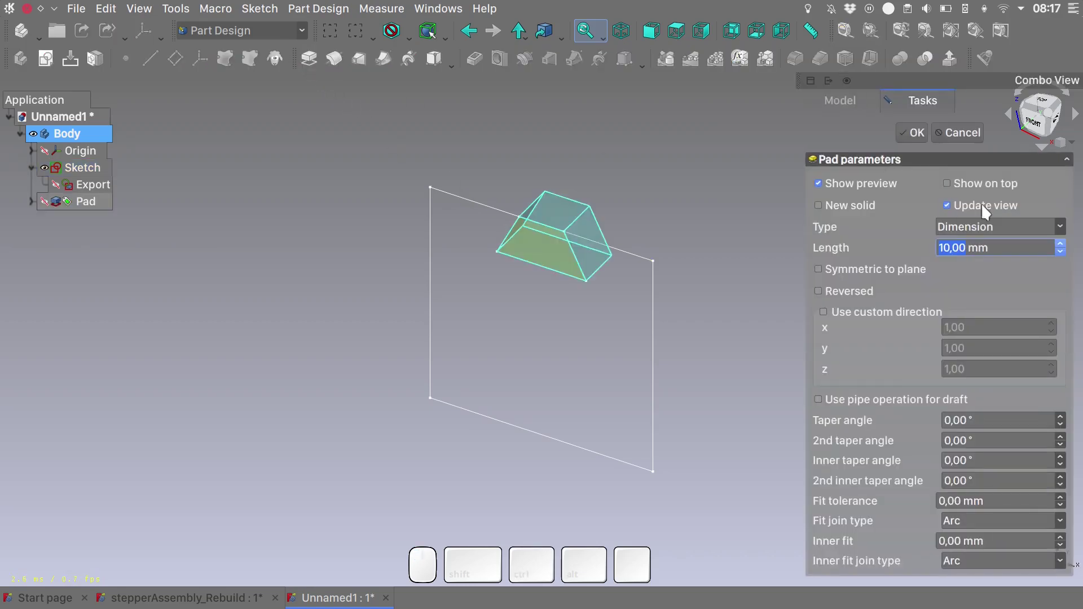
left_click(910, 131)
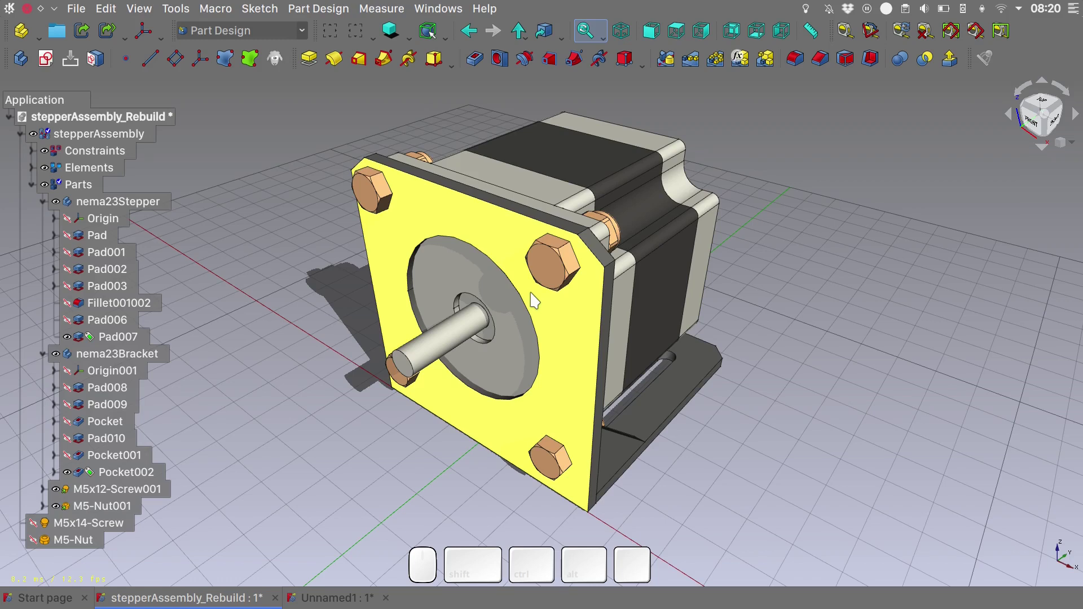
In stepperAssembly_Rebuild, hide nema23Bracket to select the stepper's front face, and show the bracket again.
left_click(55, 354)
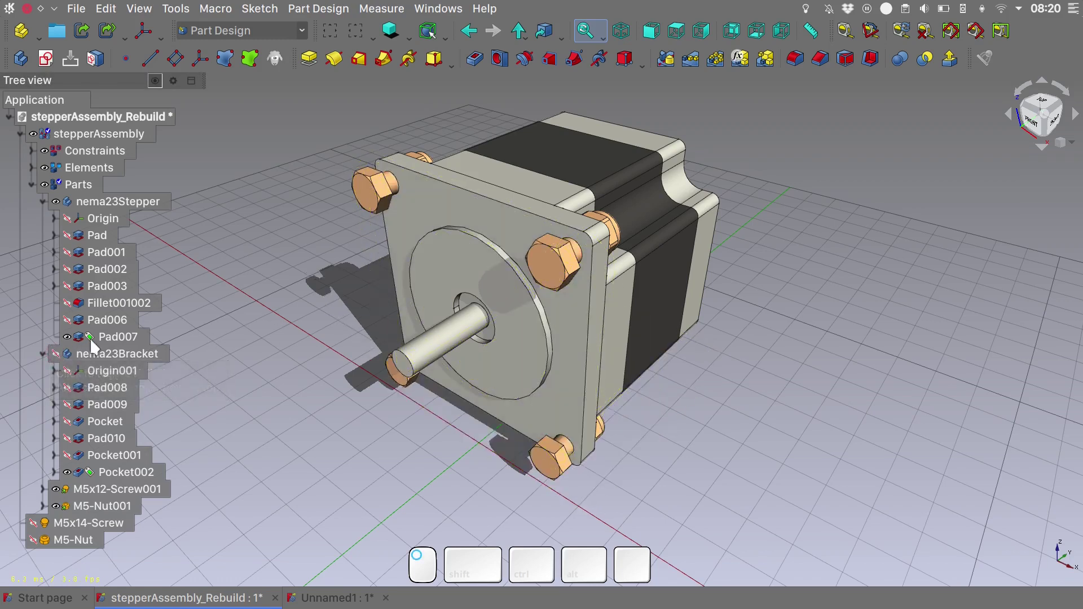
left_click(389, 265)
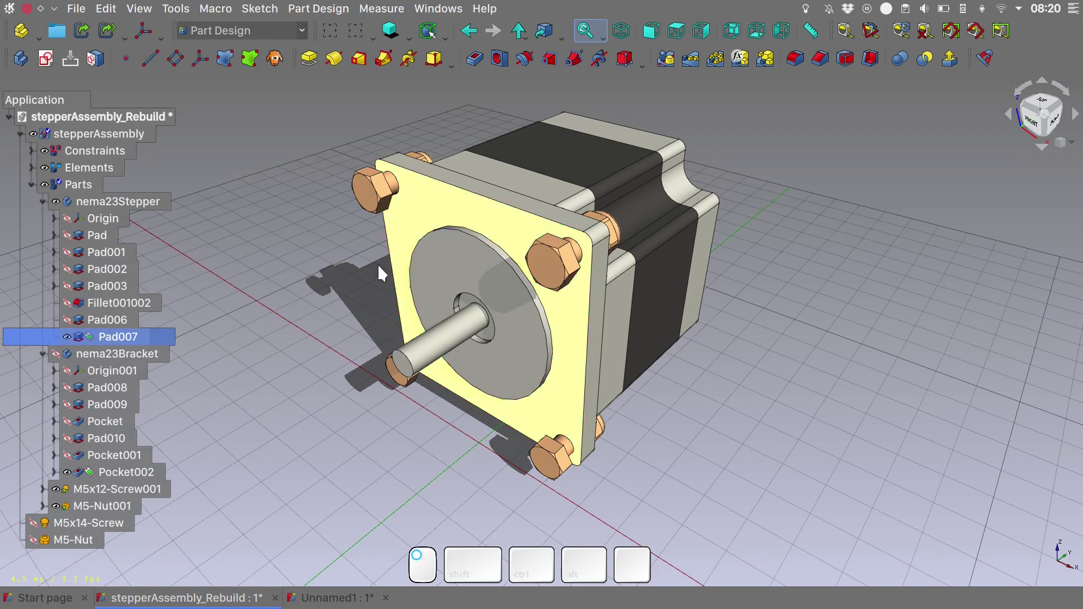
left_click(56, 356)
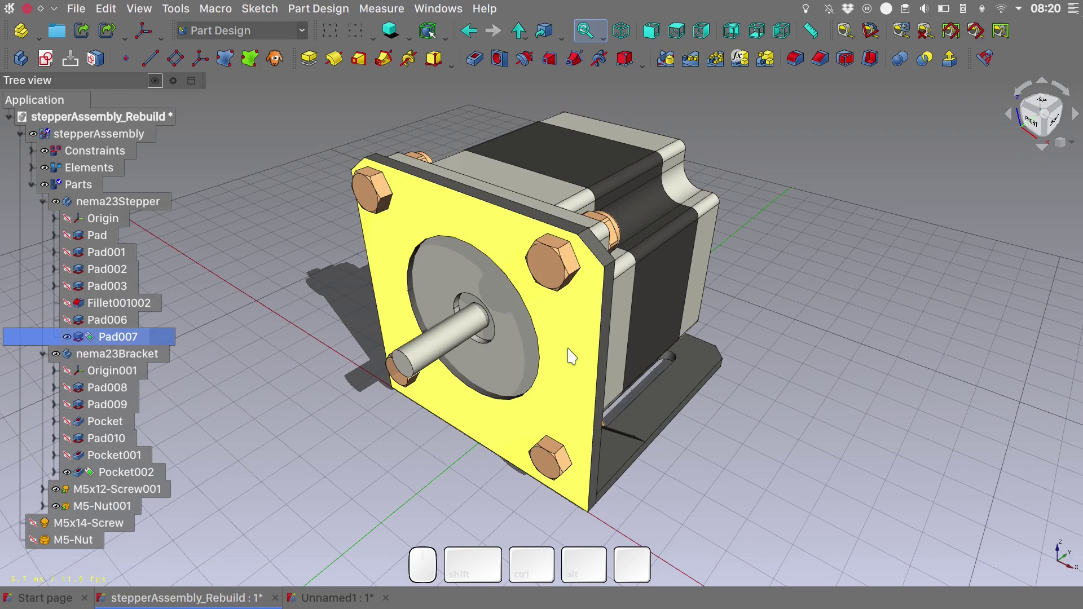
Pick the stepper's covered front face, Pad007 (Face15), through the bracket and check the selection by briefly hiding nema23Bracket.
key("g")
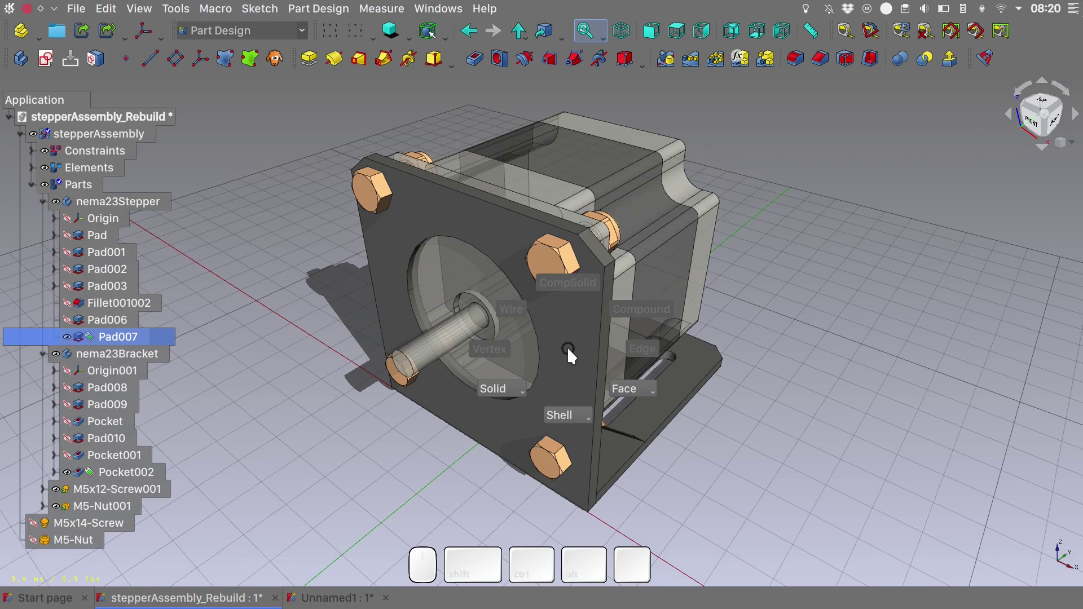
mouse_move(625, 386)
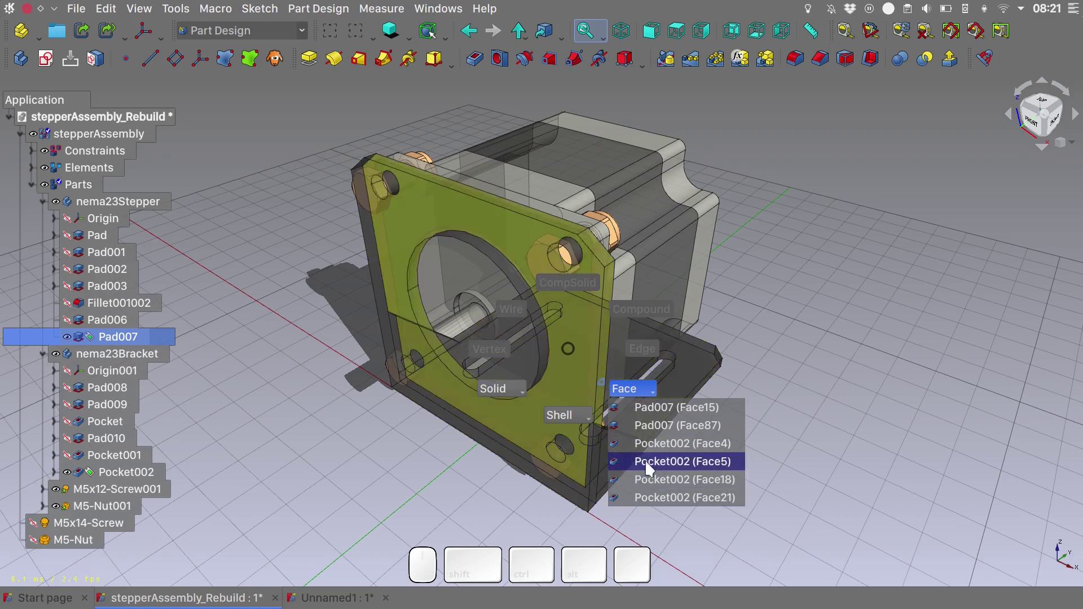
left_click(646, 410)
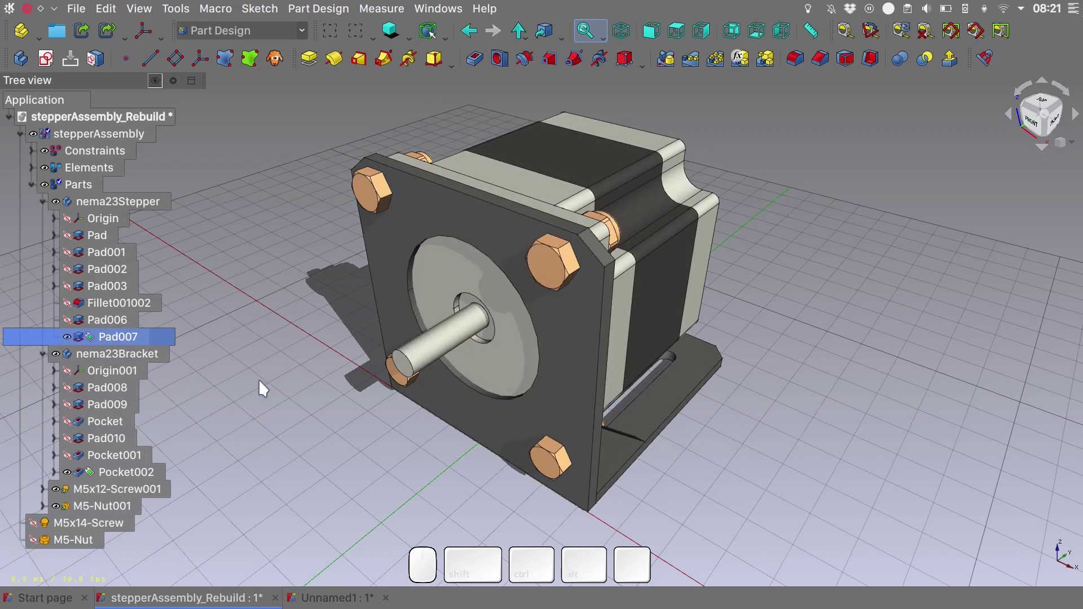
left_click(56, 354)
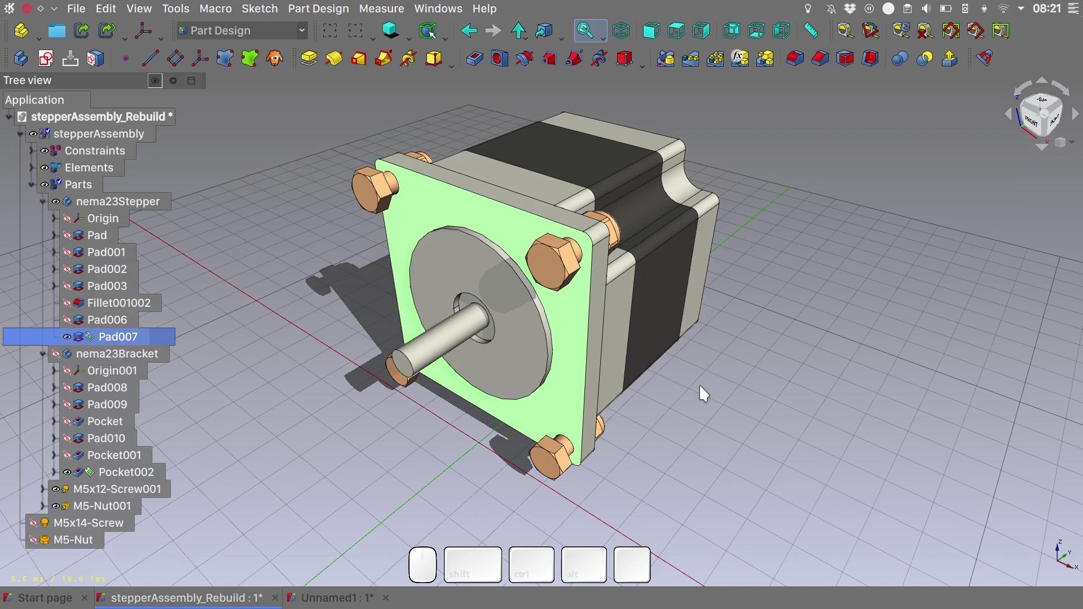
left_click(56, 354)
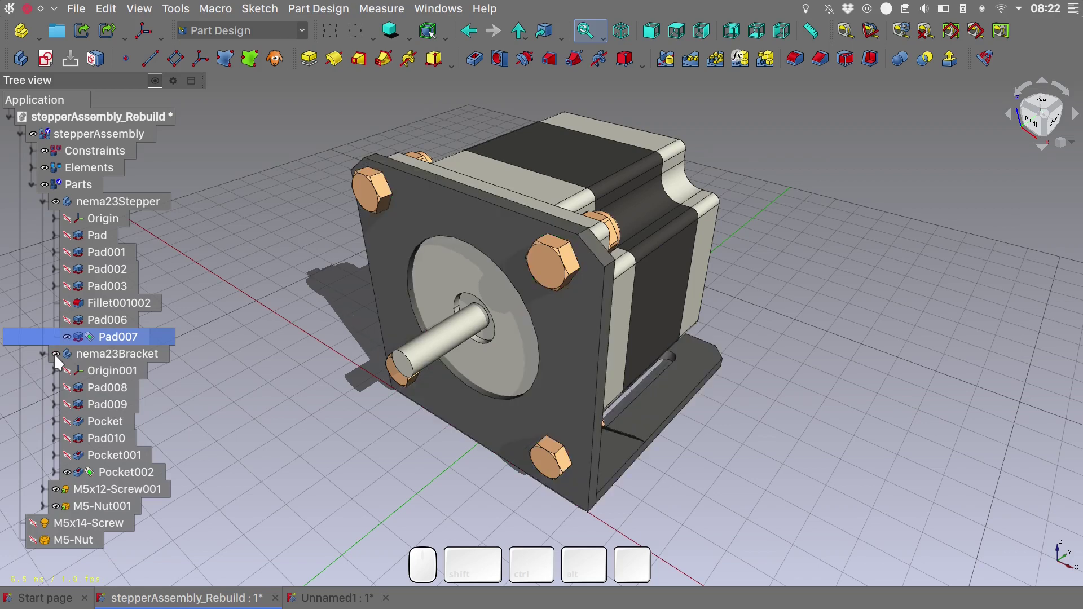